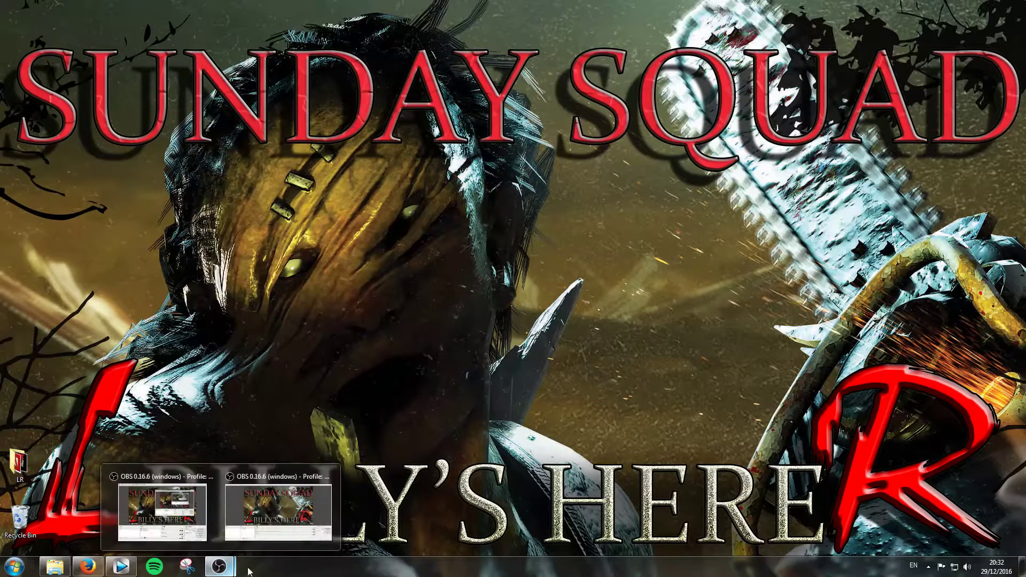
click(161, 507)
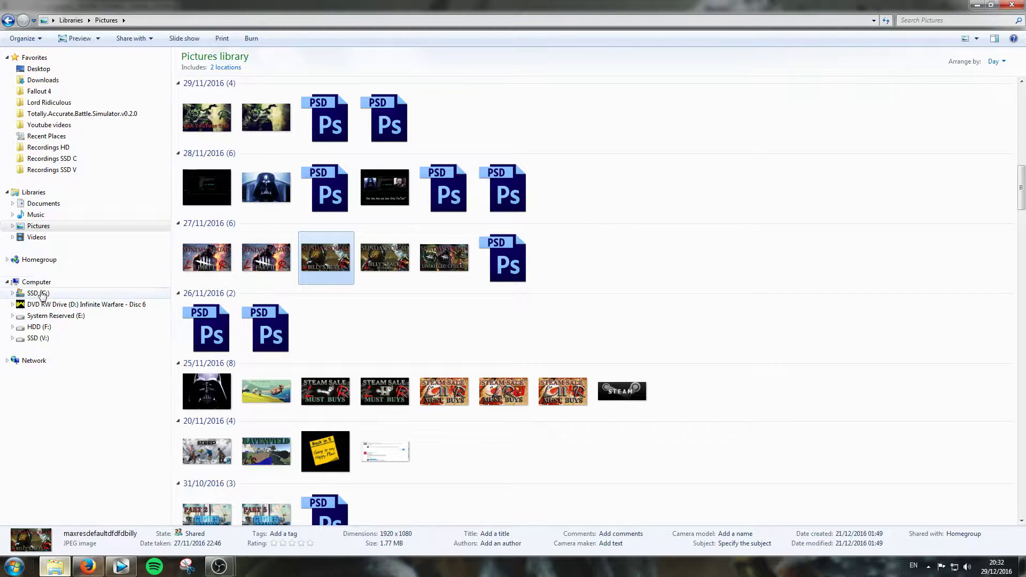
click(38, 339)
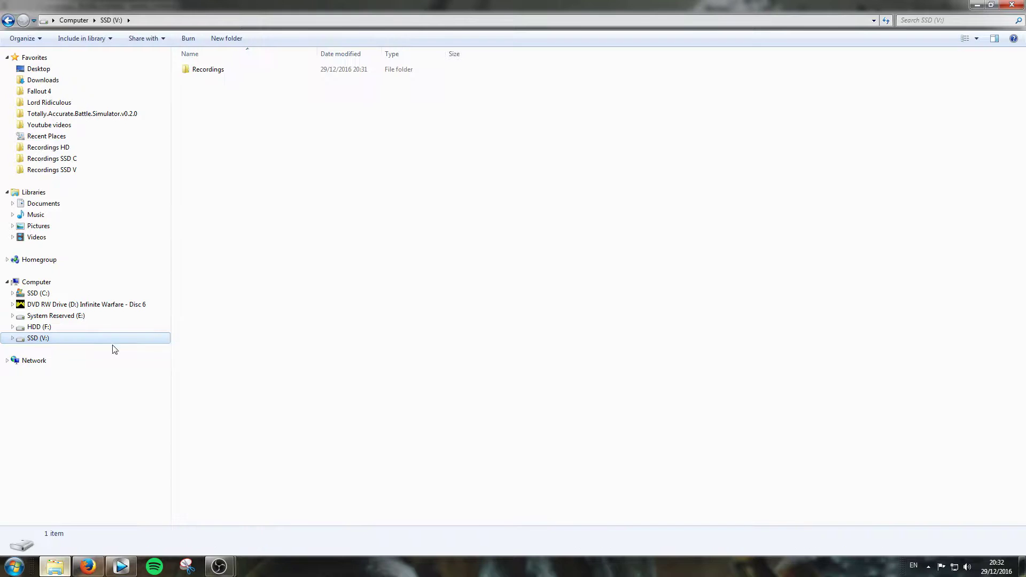
double_click(210, 70)
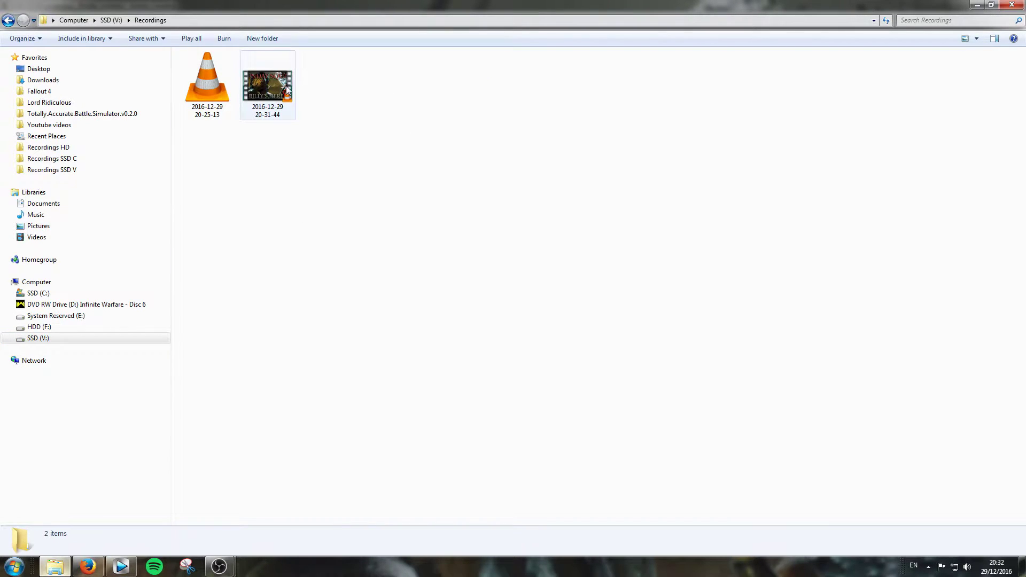
drag(275, 92, 162, 331)
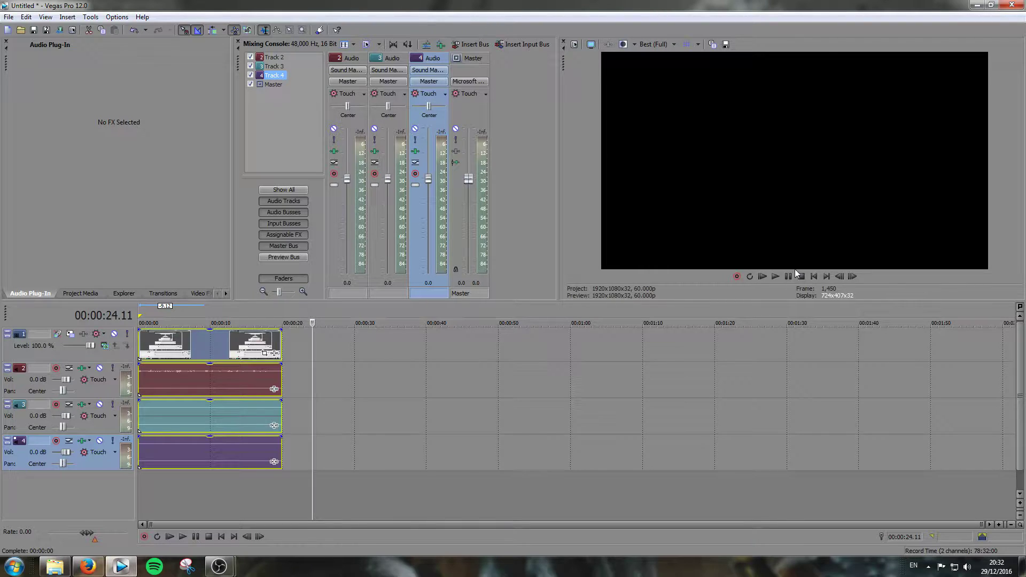
Step: Play the recording from the start and raise Track 2's volume to 3.7 dB
click(819, 278)
click(775, 277)
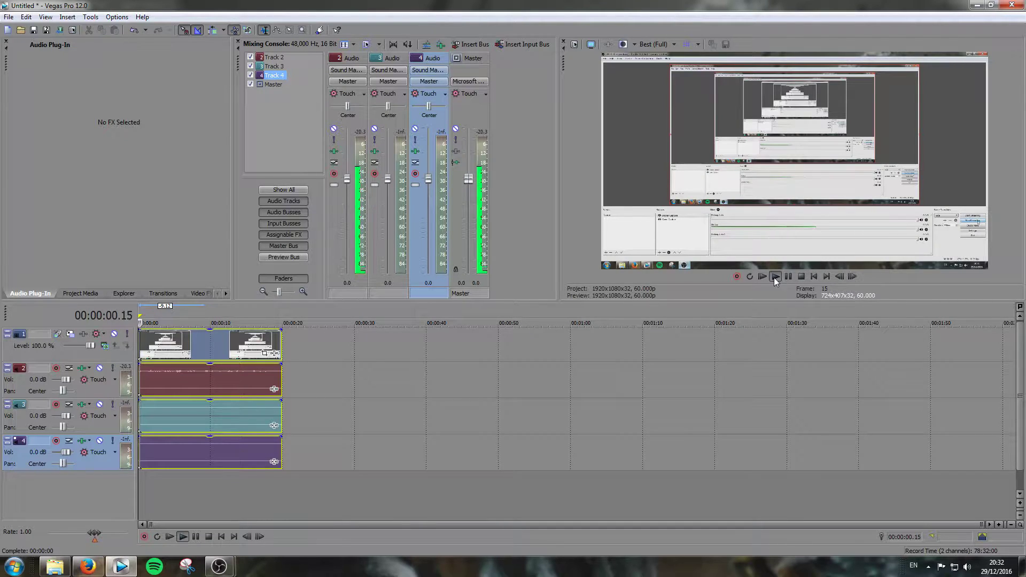
click(788, 277)
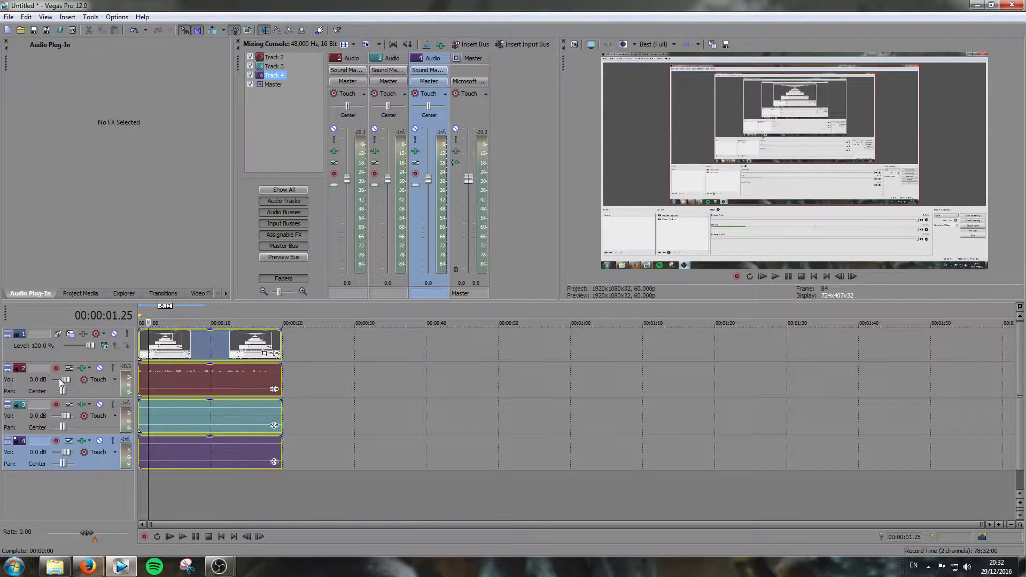
drag(62, 380, 67, 381)
click(778, 273)
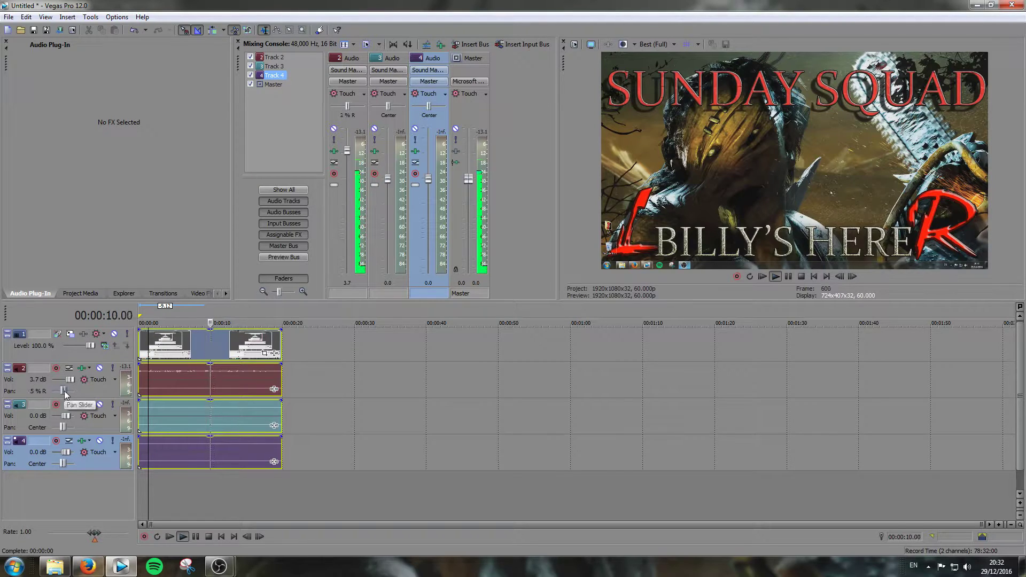
Step: Test Track 2's pan and volume, reset pan to Center, then set volume to 5.8 dB
drag(63, 390, 73, 394)
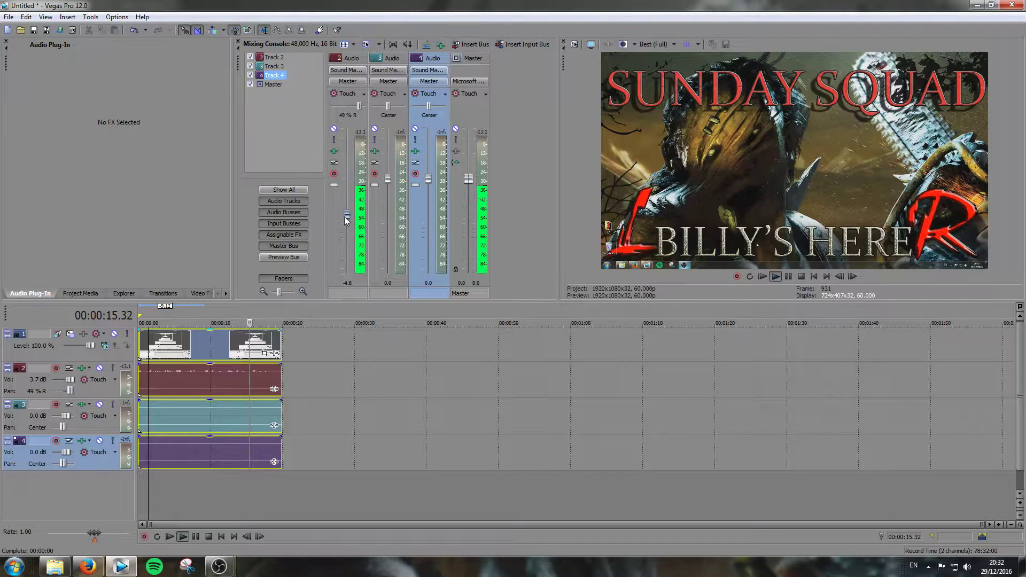
drag(344, 217, 343, 239)
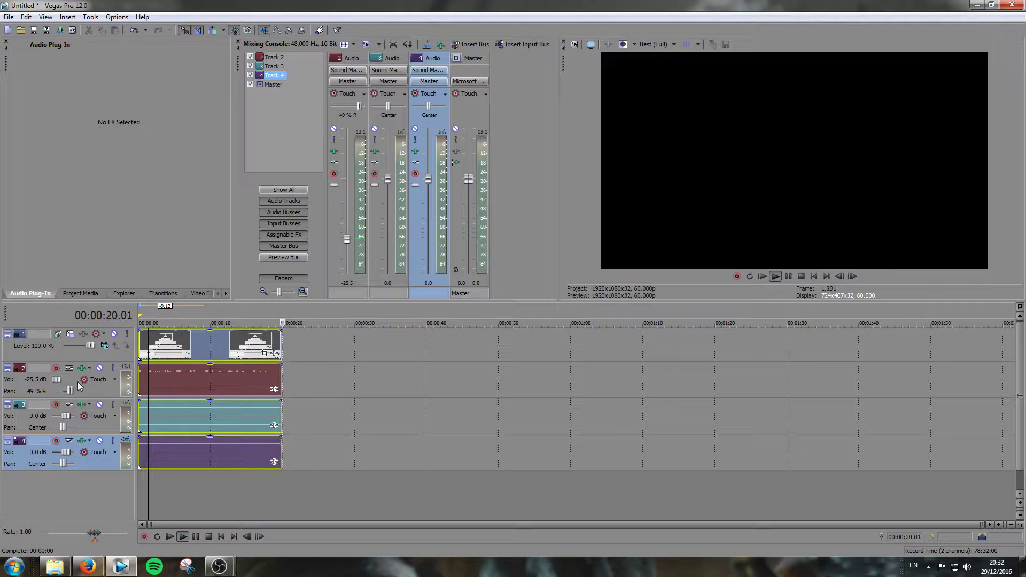
double_click(68, 390)
click(798, 277)
key(space)
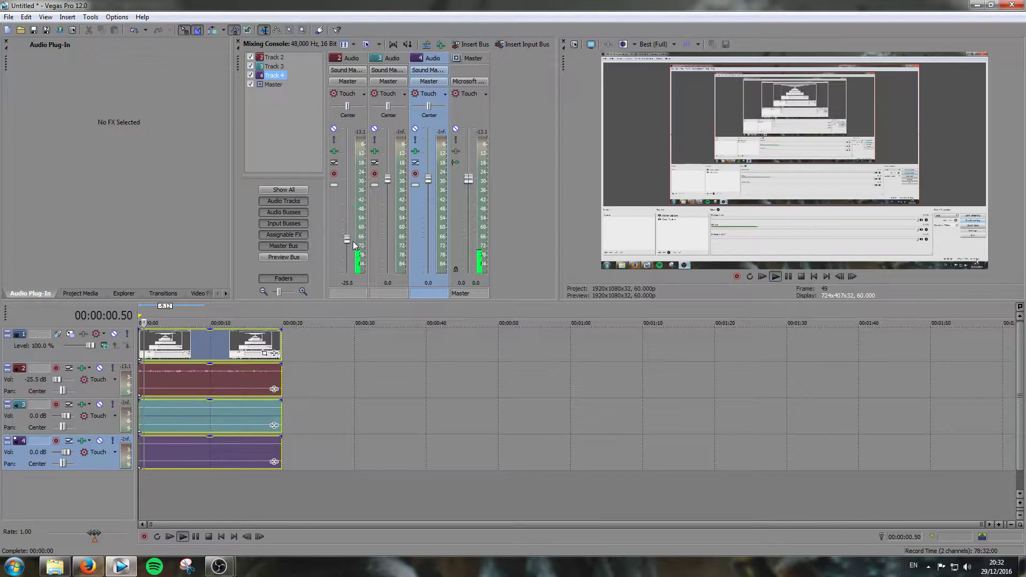
drag(350, 235, 344, 143)
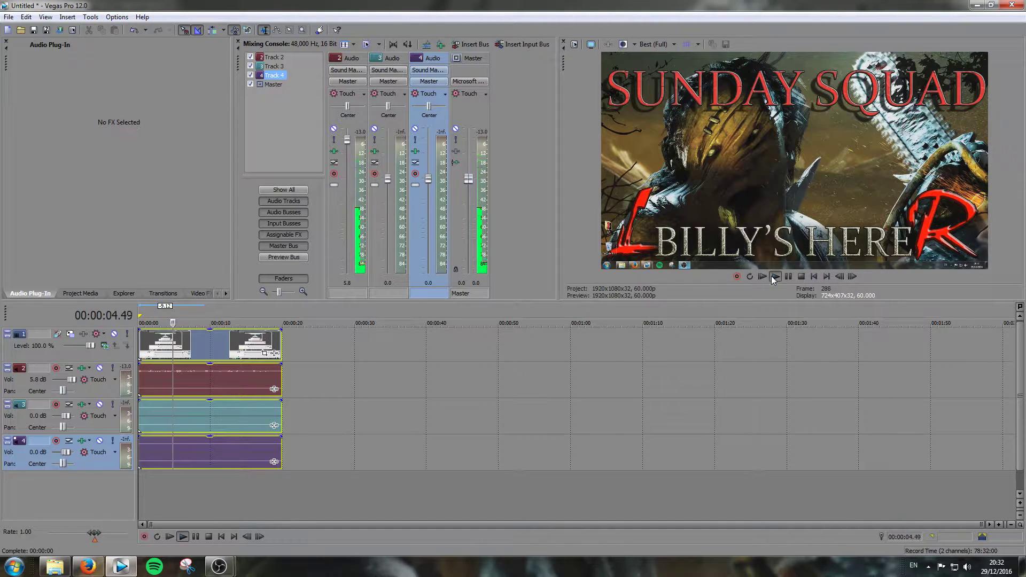
Step: Pause playback, clear the clip selection, set the playhead to 00:00:05.16, and glance at OBS
click(788, 276)
click(320, 505)
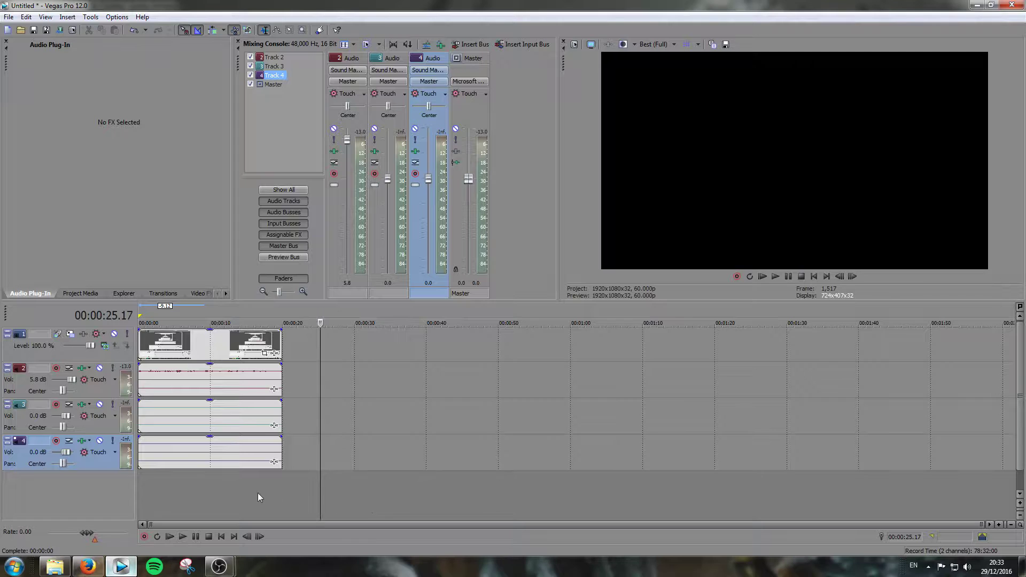
click(176, 489)
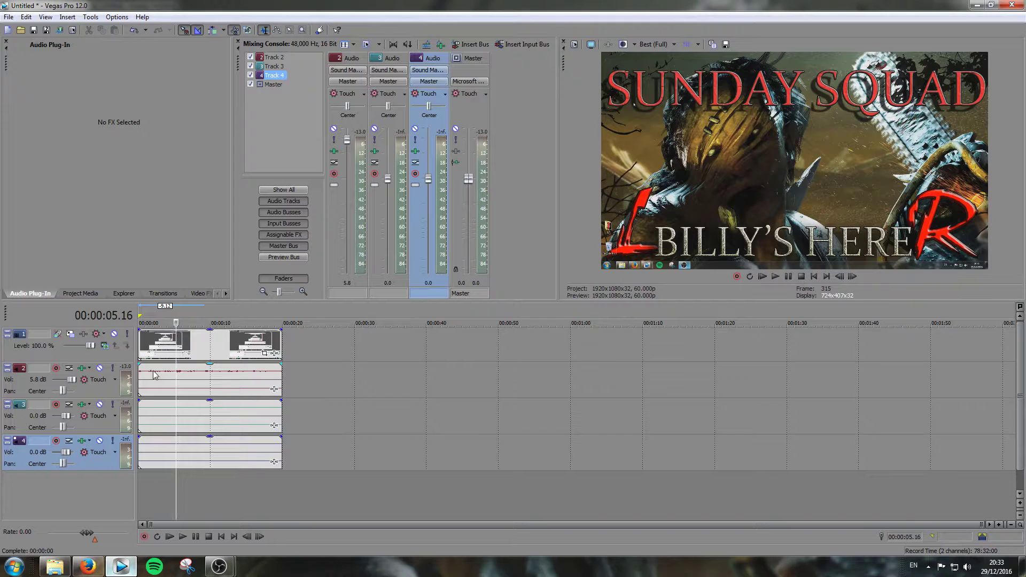
mouse_move(219, 567)
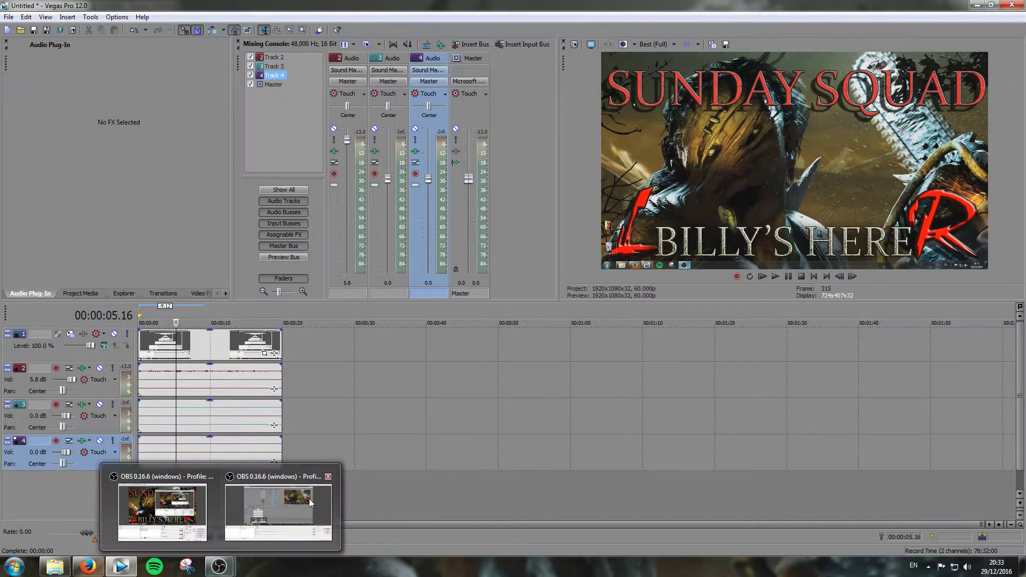
click(278, 508)
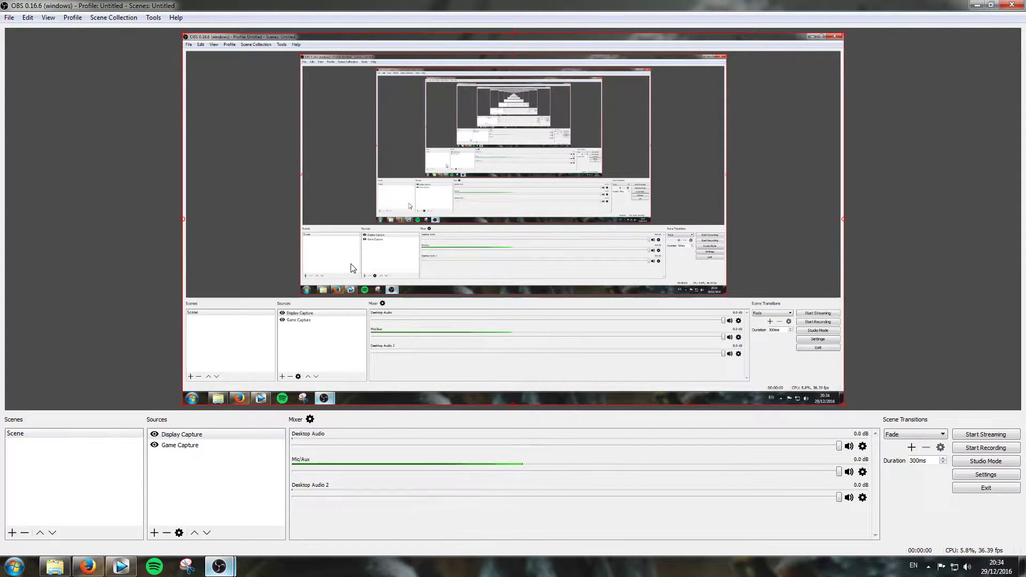
click(121, 566)
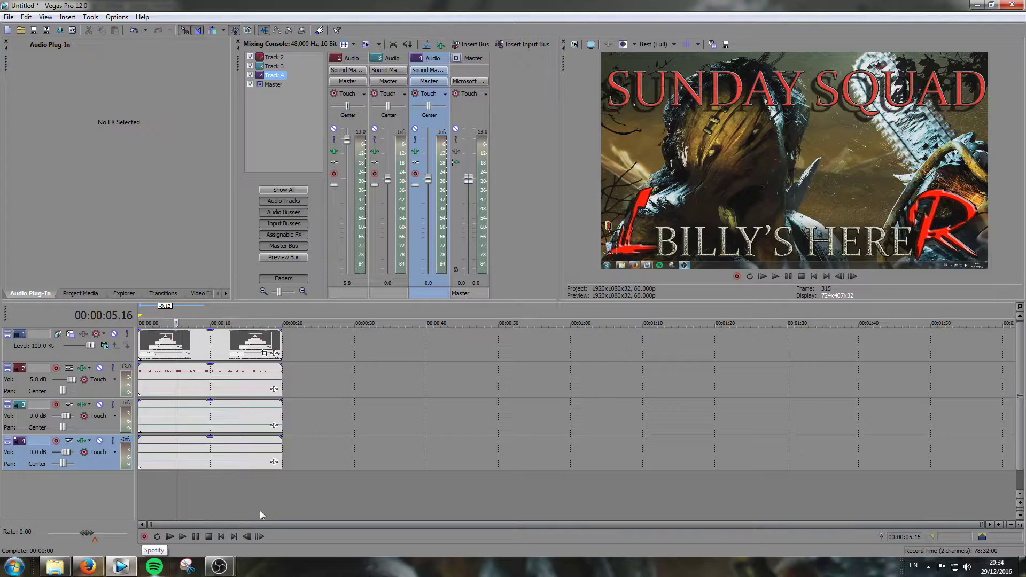
Step: Play from 5.16 seconds, lowering Track 2 to -26.6 dB and testing then centring its pan
click(775, 276)
drag(347, 140, 347, 240)
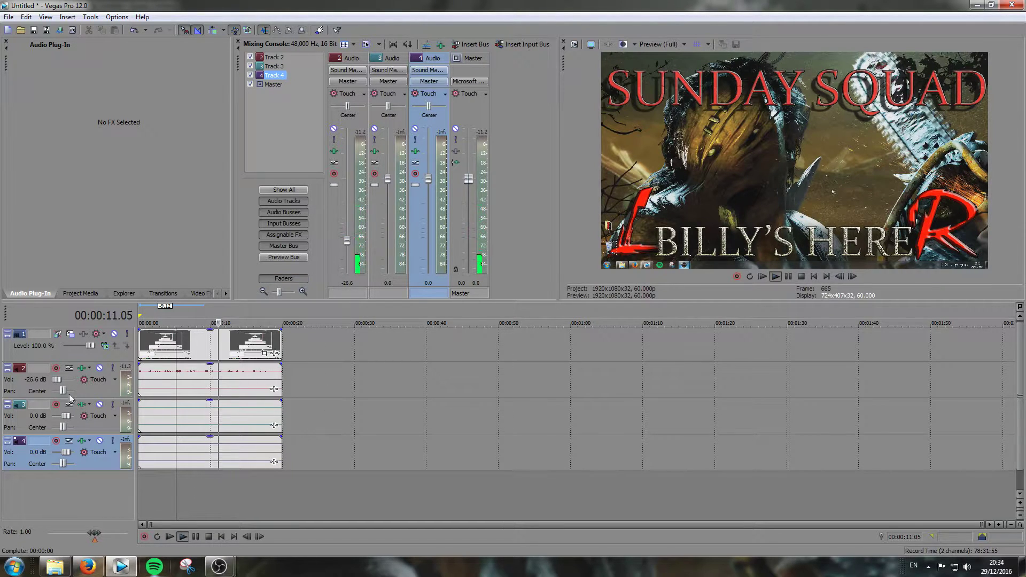
drag(62, 394, 68, 395)
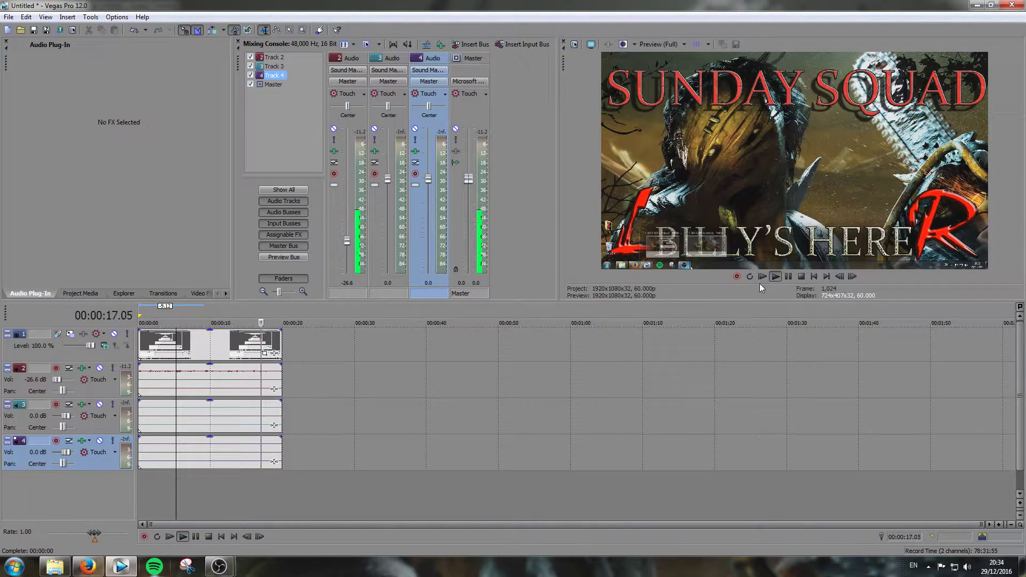
click(788, 277)
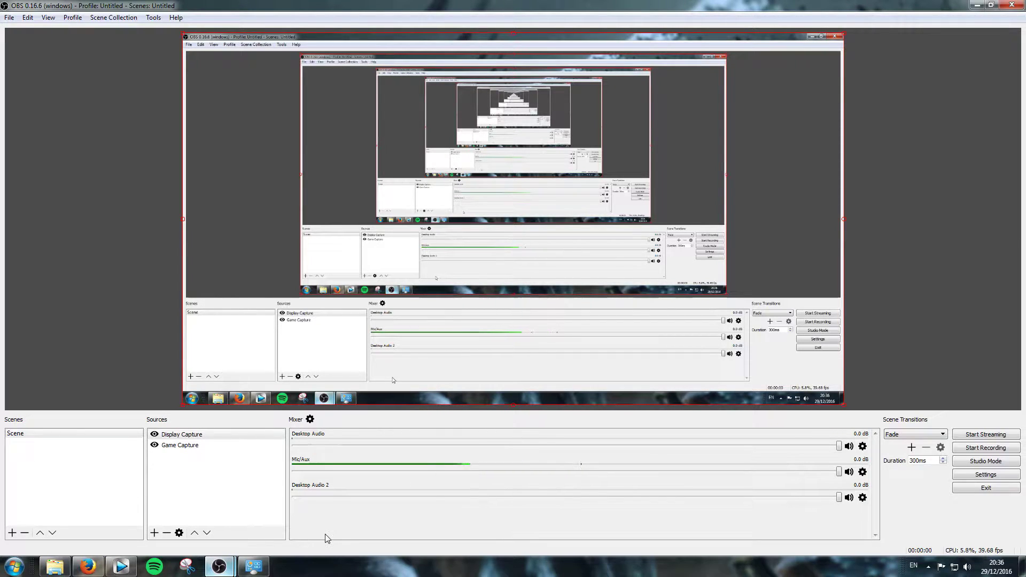
Step: Enable Downmix to Mono for the Mic/Aux input in Advanced Audio Properties
click(311, 420)
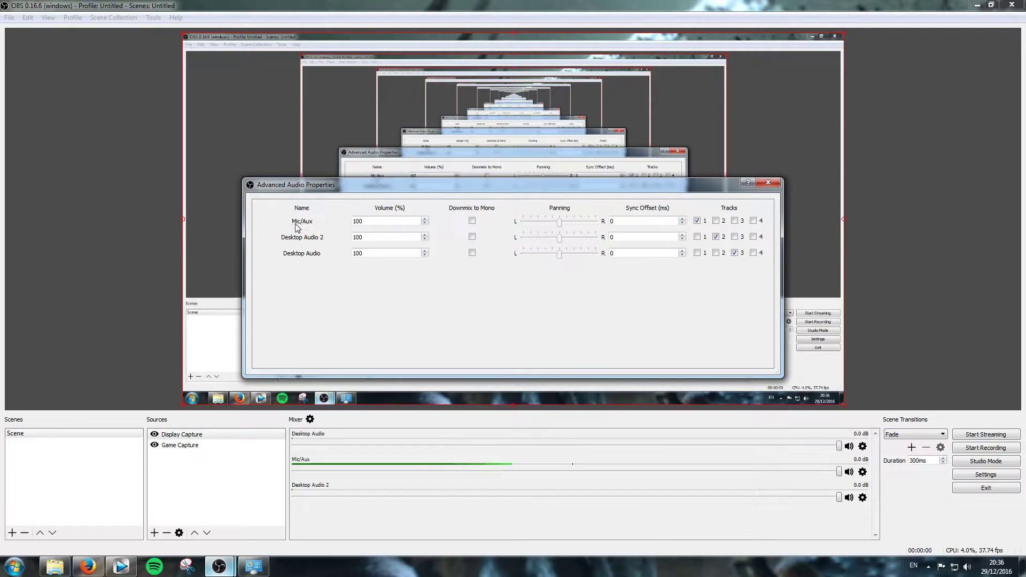
click(472, 222)
click(769, 183)
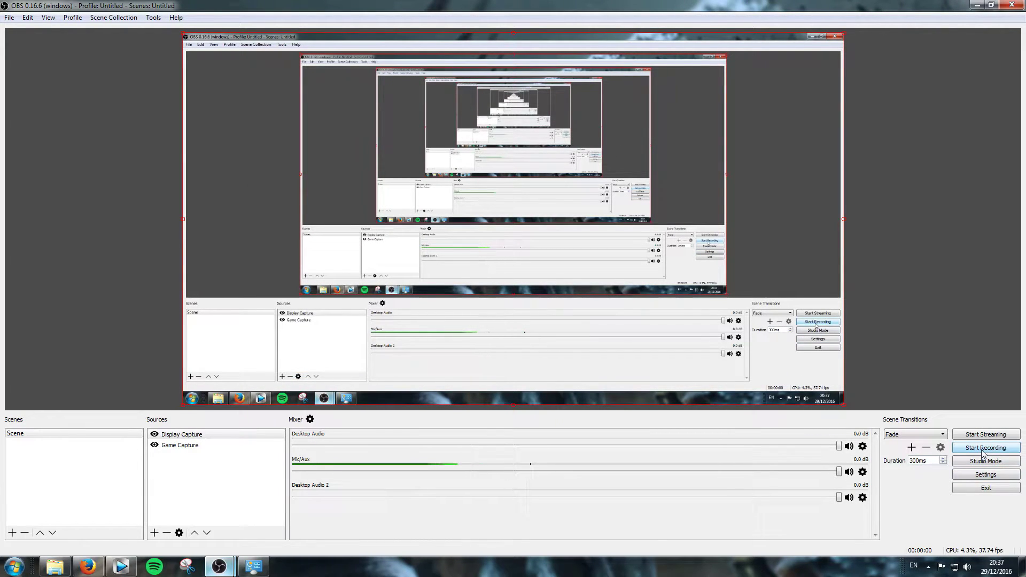
Step: Make a short OBS test recording, starting and stopping it around a desktop view
click(983, 449)
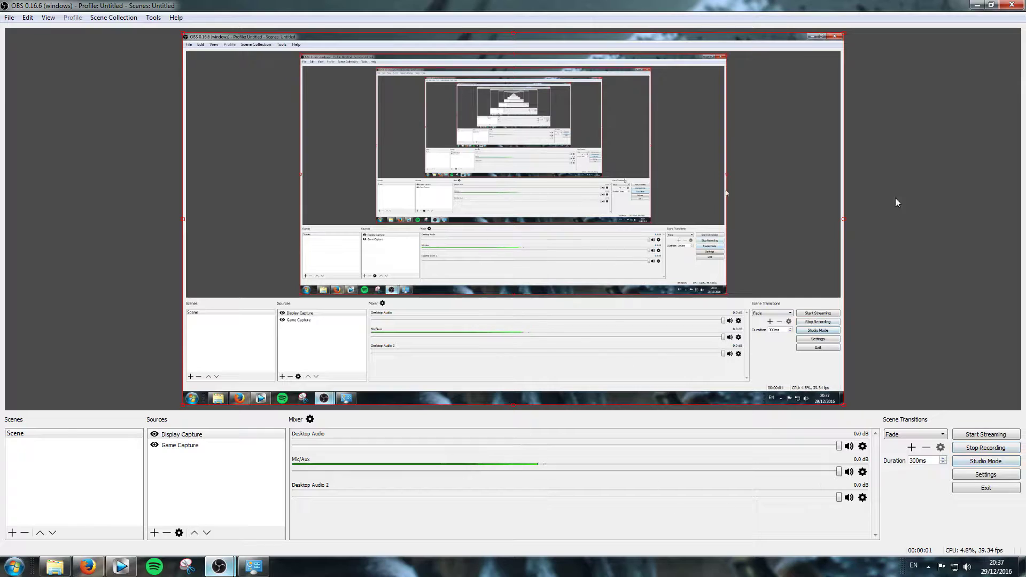
click(1022, 566)
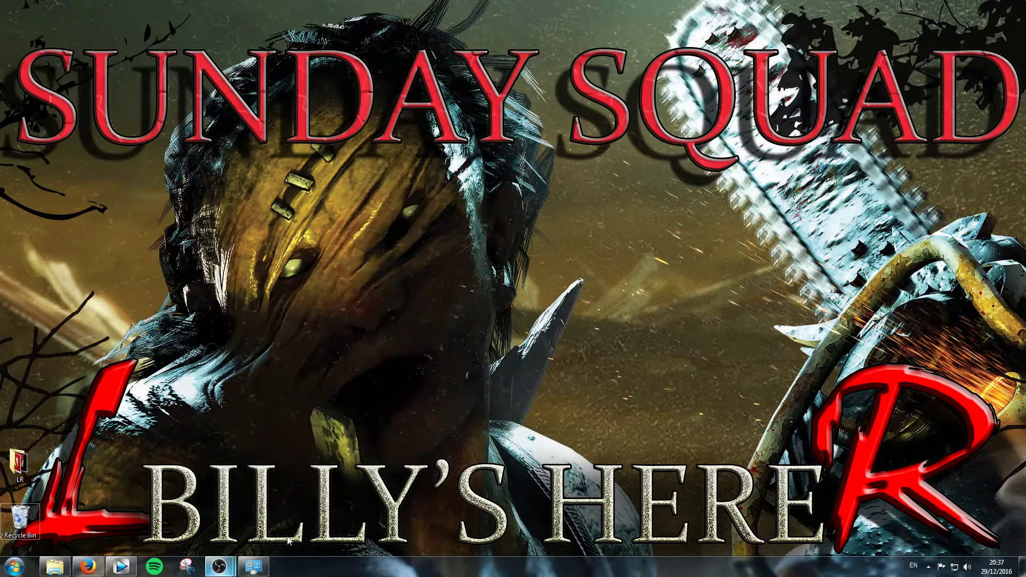
mouse_move(220, 566)
click(280, 508)
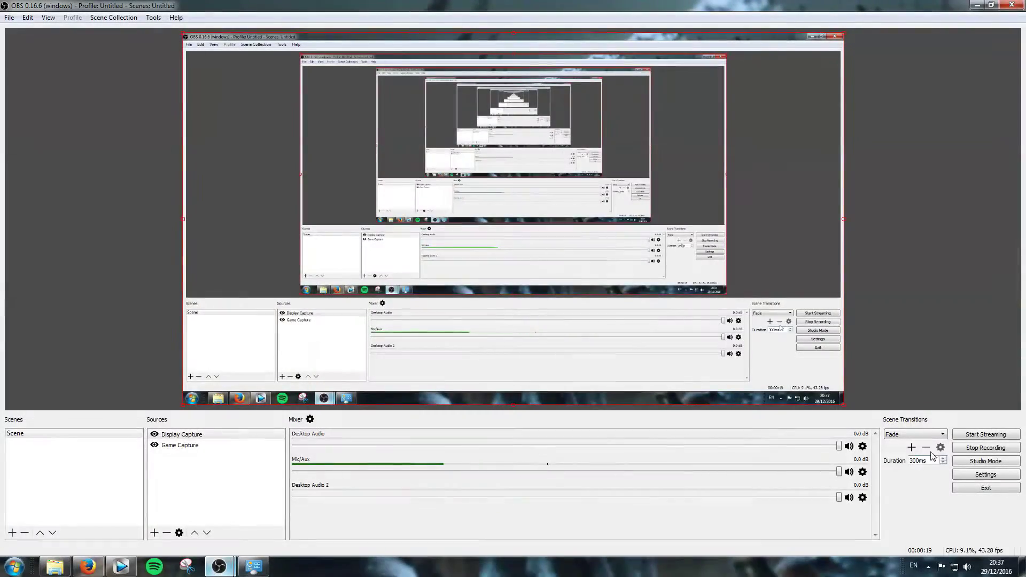
click(986, 448)
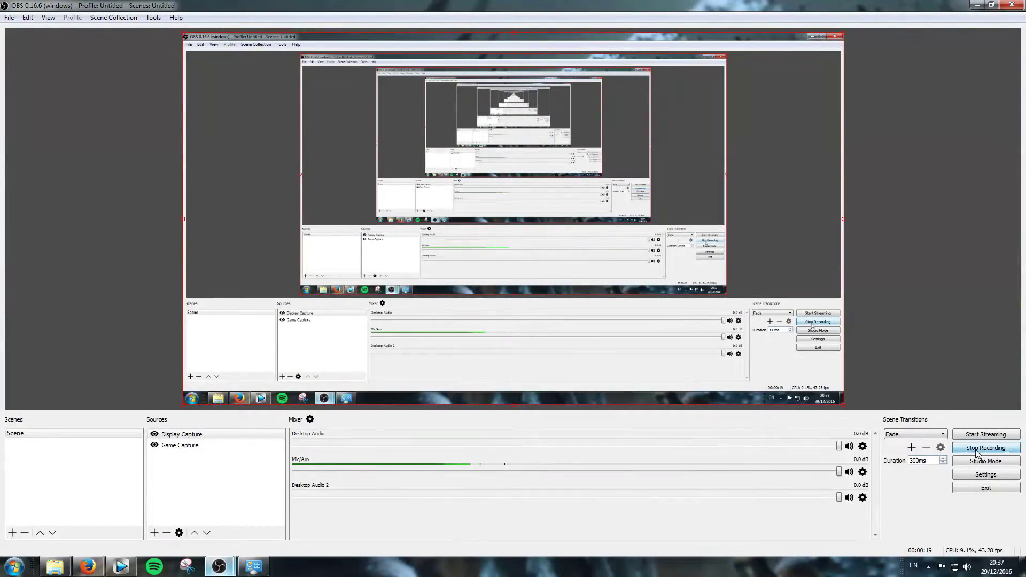
Step: Drag the new 20-37-01 recording from Recordings SSD V onto the Vegas timeline
click(59, 570)
click(59, 170)
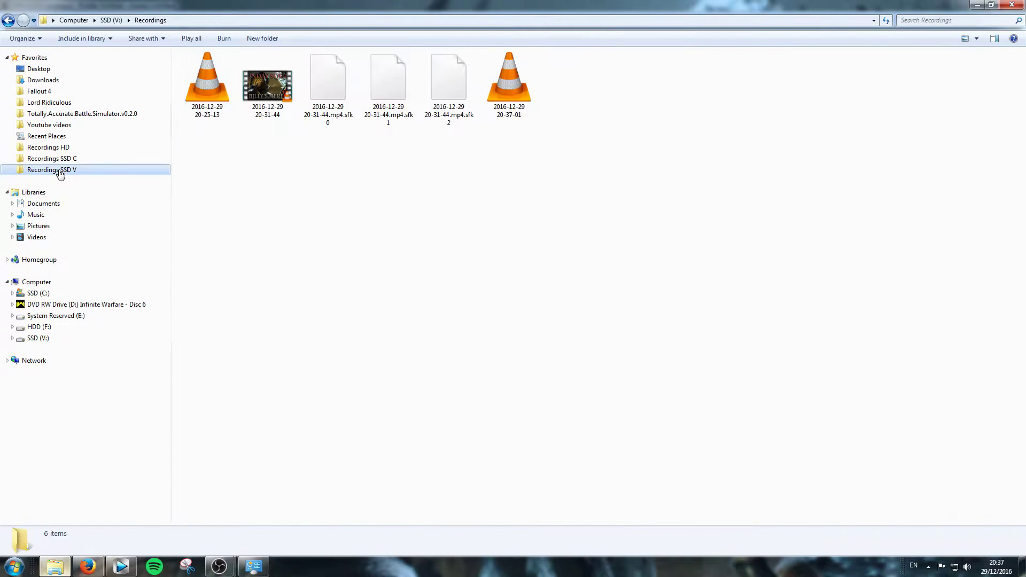
drag(509, 101, 363, 347)
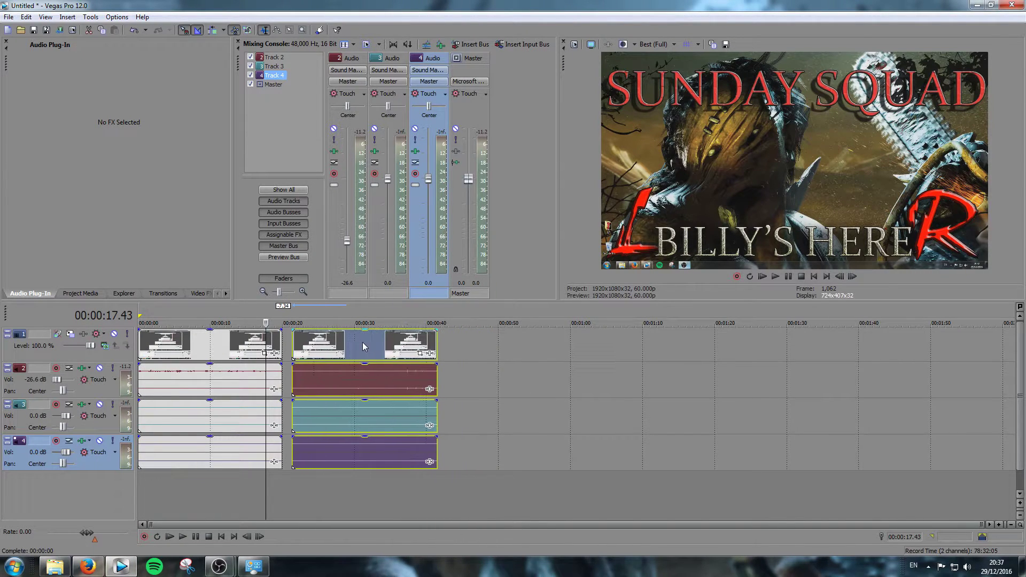
Step: Play back from 00:00:15.57 and into the new recording, raising Track 2 from -8.7 dB upward
click(252, 480)
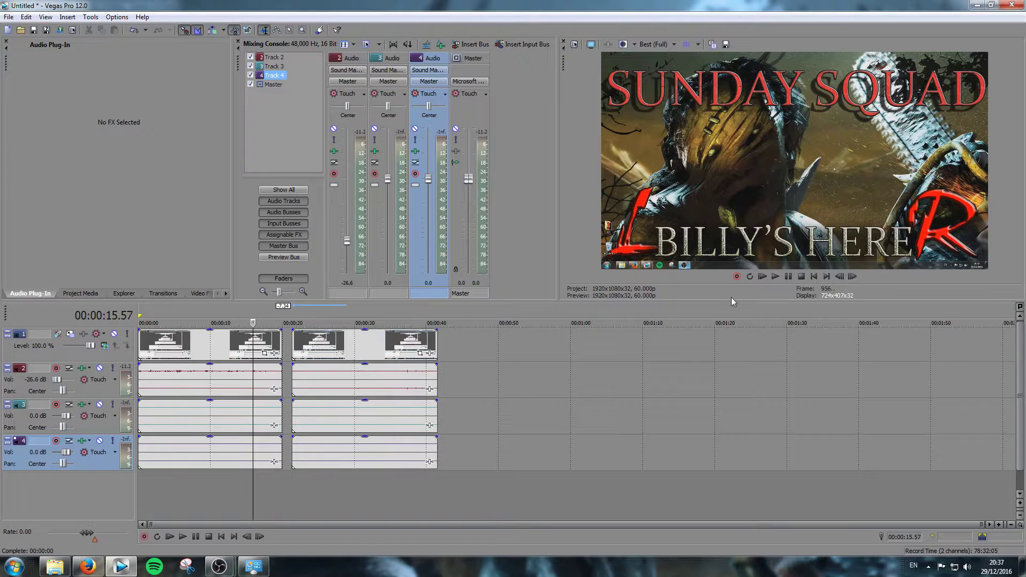
click(773, 276)
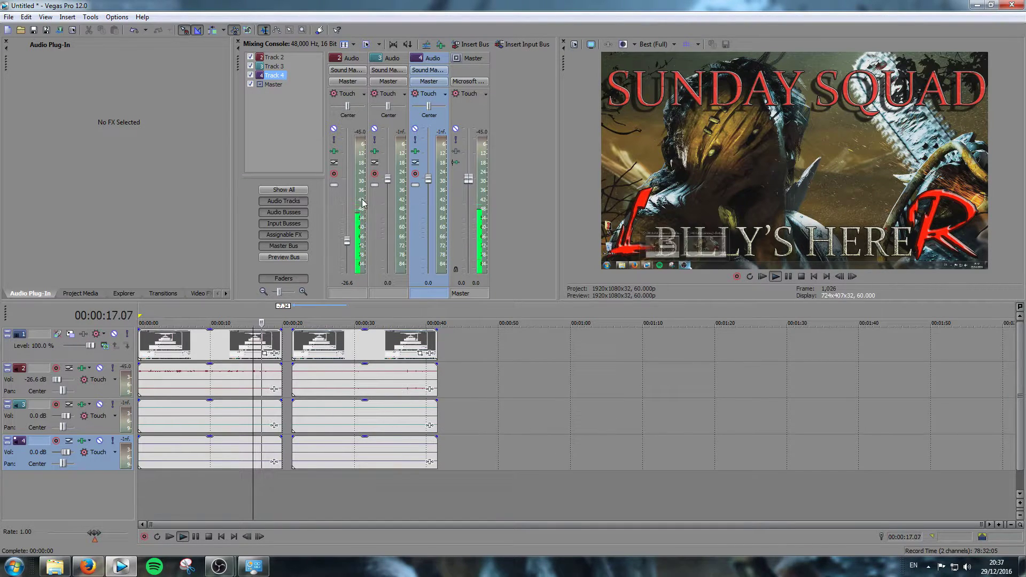
drag(345, 240, 347, 224)
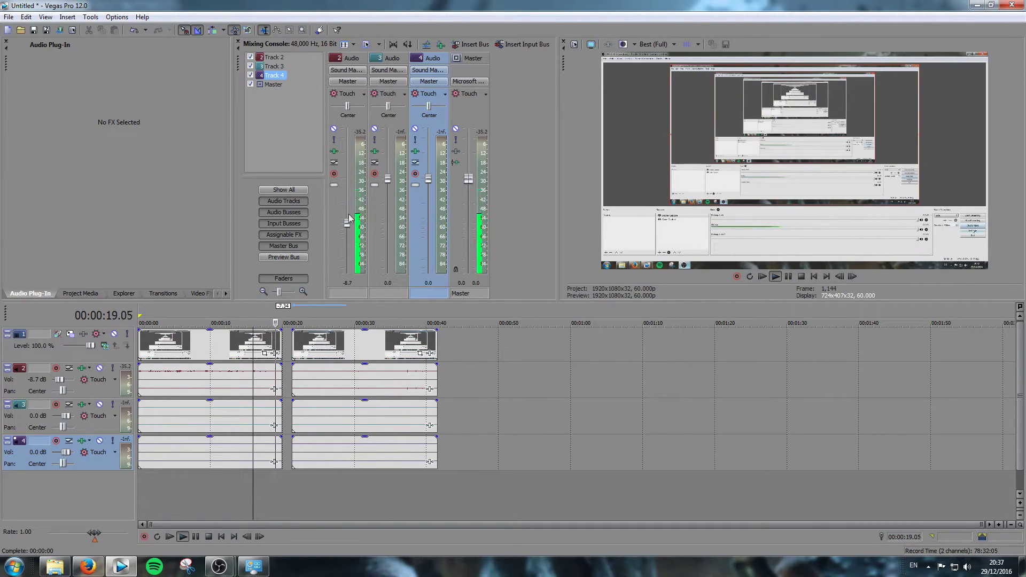
click(788, 277)
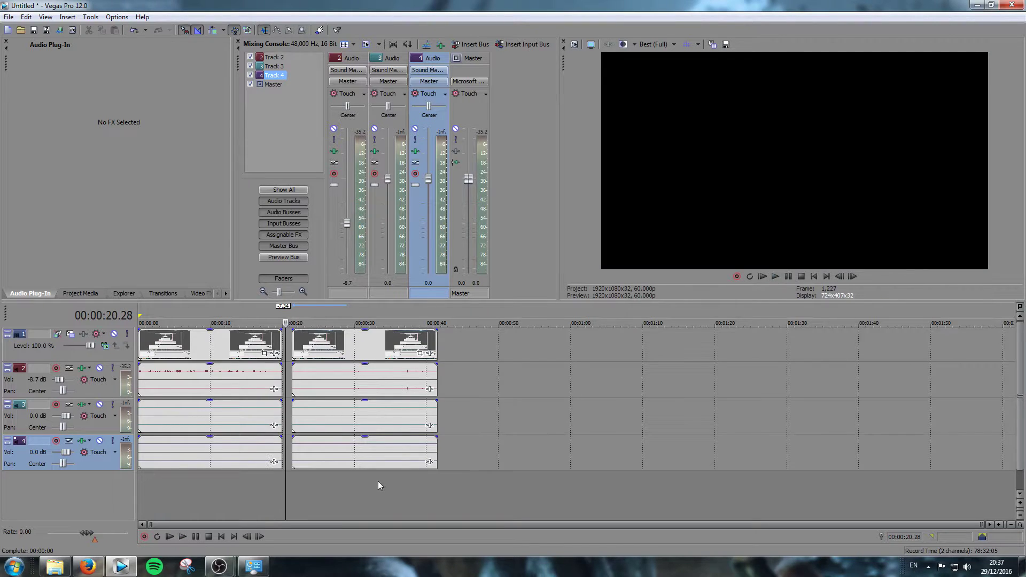
click(328, 478)
click(774, 276)
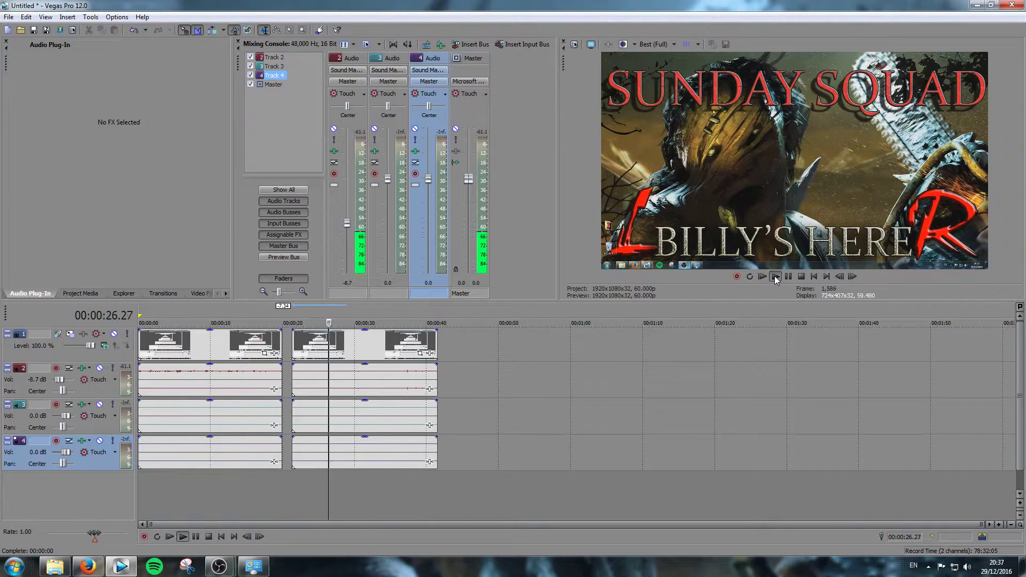
drag(347, 223, 346, 163)
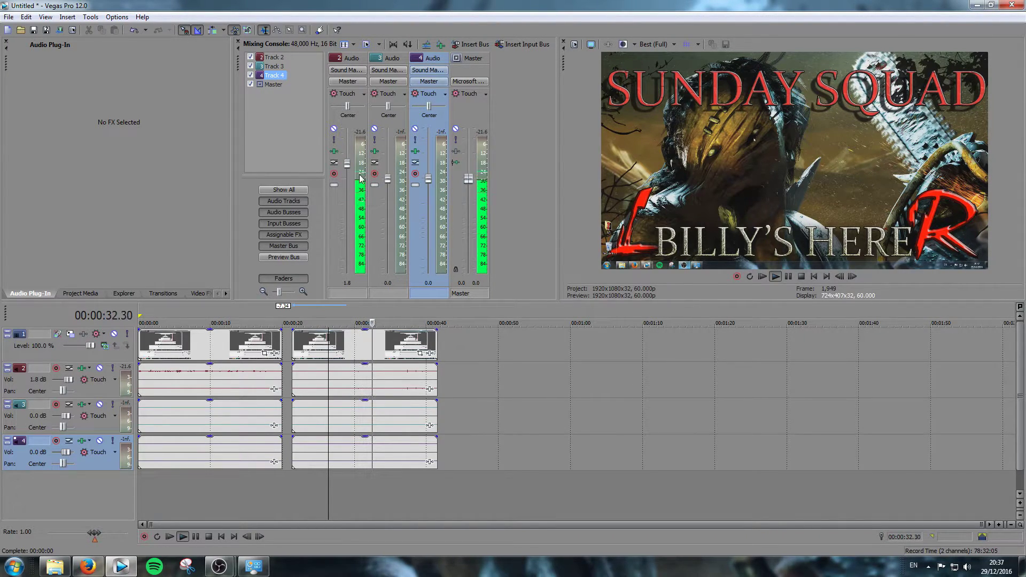
click(789, 277)
Step: Play from 00:00:11.25, reset Track 2 volume to 0.0 dB, and pause at 00:00:31.34
click(221, 478)
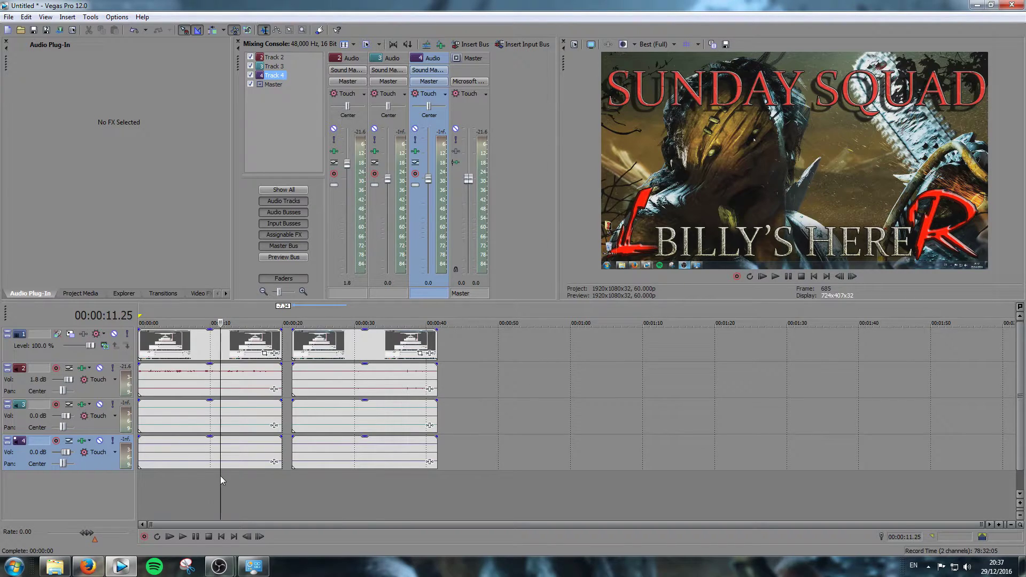
click(775, 277)
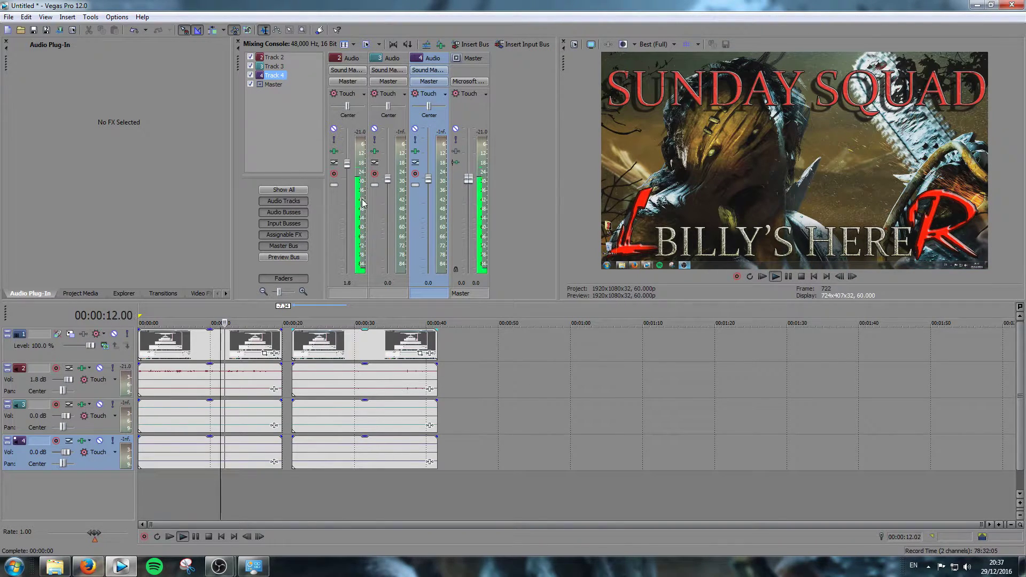
double_click(65, 379)
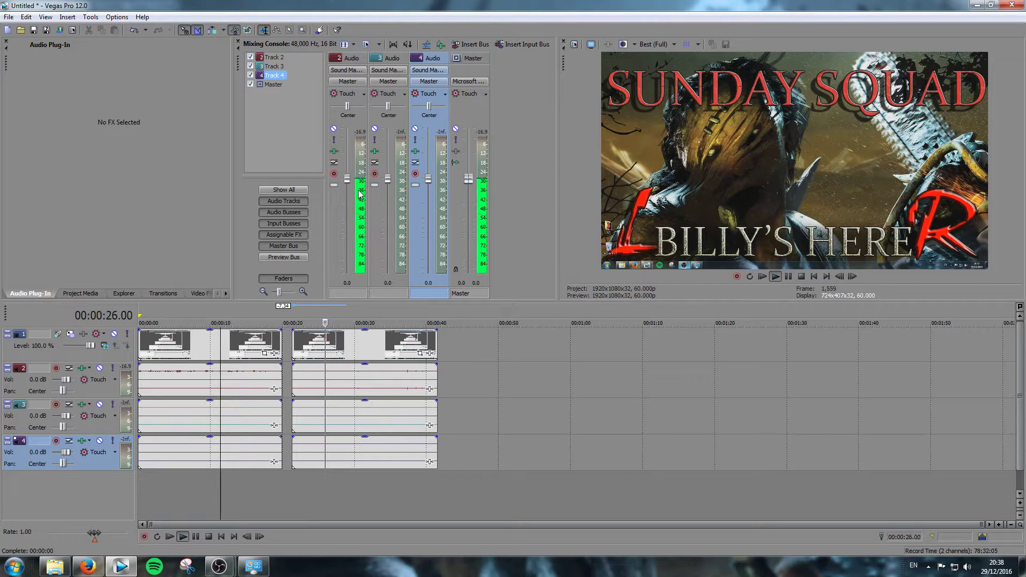
click(794, 275)
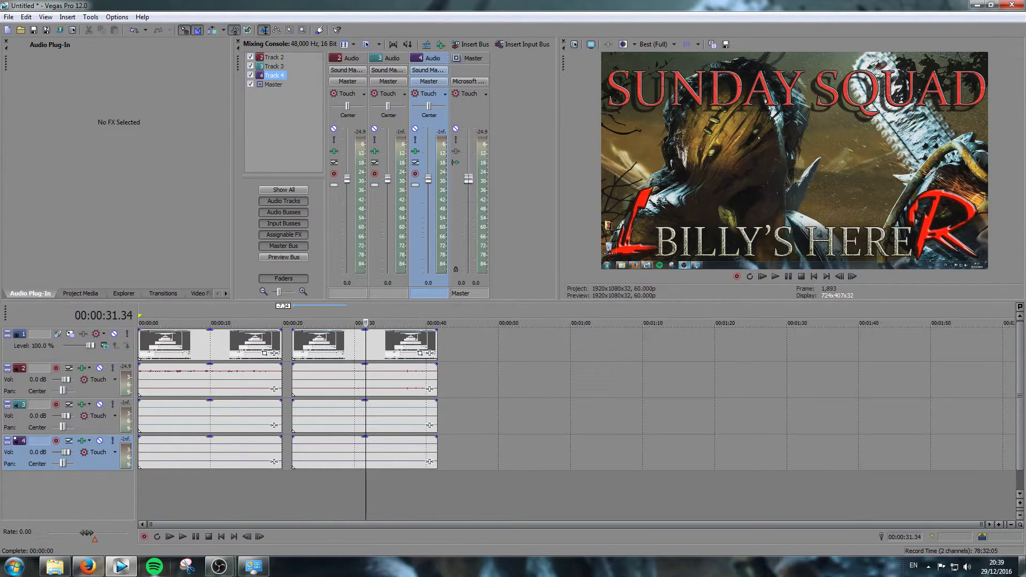
Step: Minimise Vegas Pro with Show Desktop to reveal the bare Windows desktop
click(1022, 566)
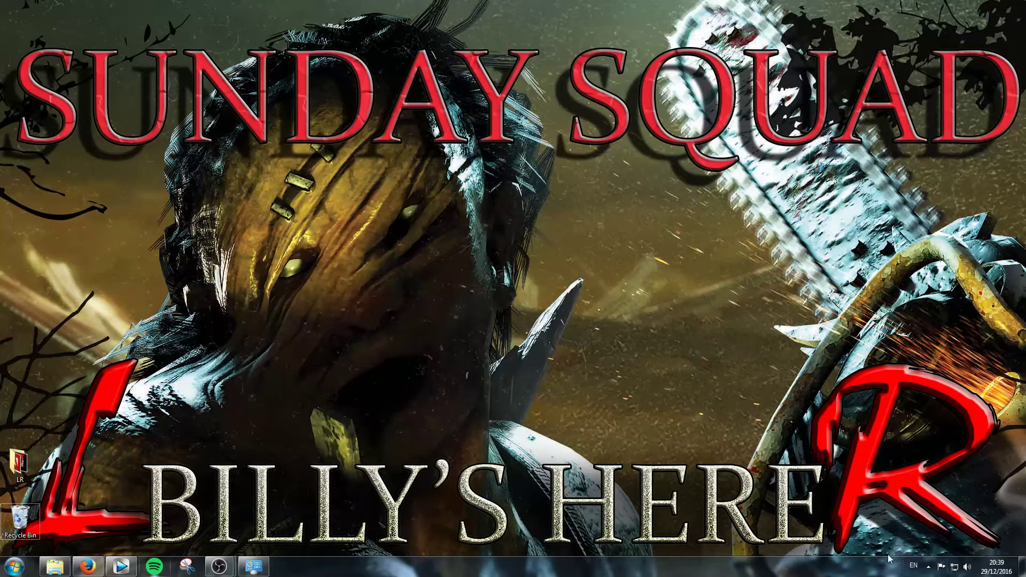